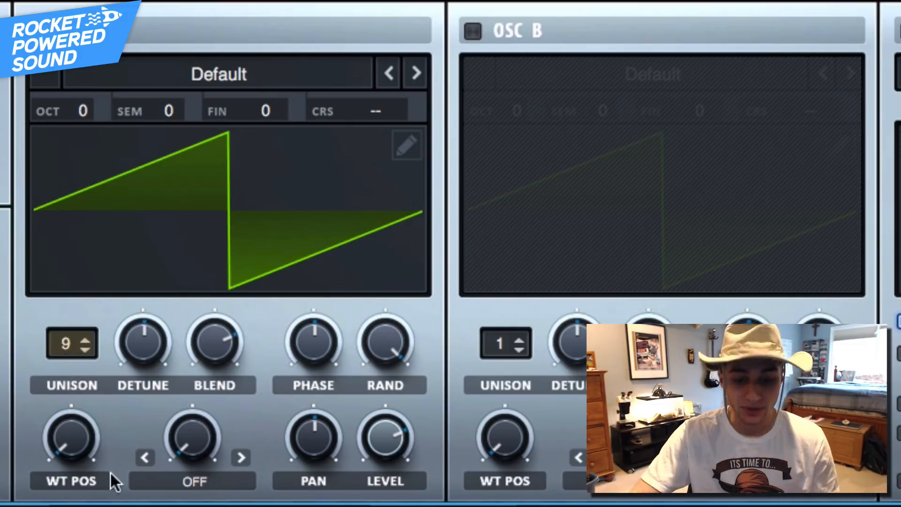
Step: Lower oscillator A's detune slightly and enable oscillator B with 5 unison voices, reduced detune and octave -1
left_click_drag(159, 333, 148, 346)
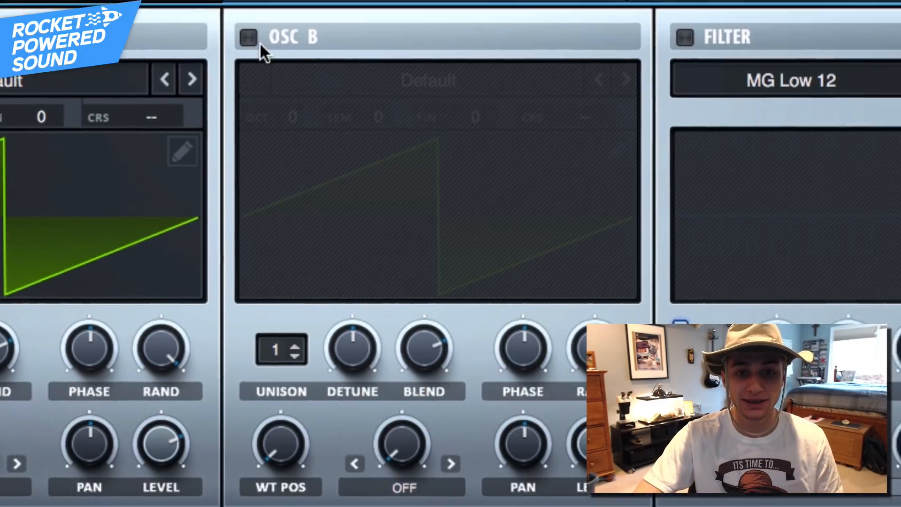
left_click(473, 31)
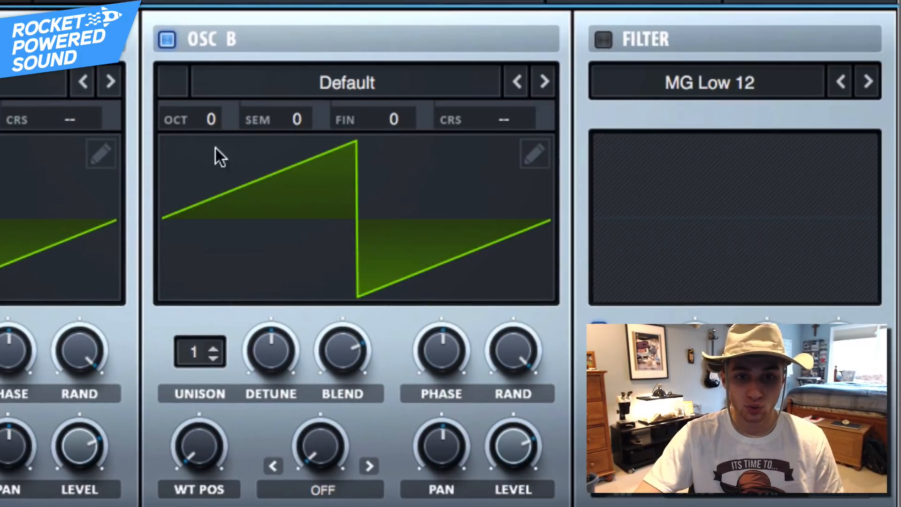
left_click_drag(214, 361, 230, 267)
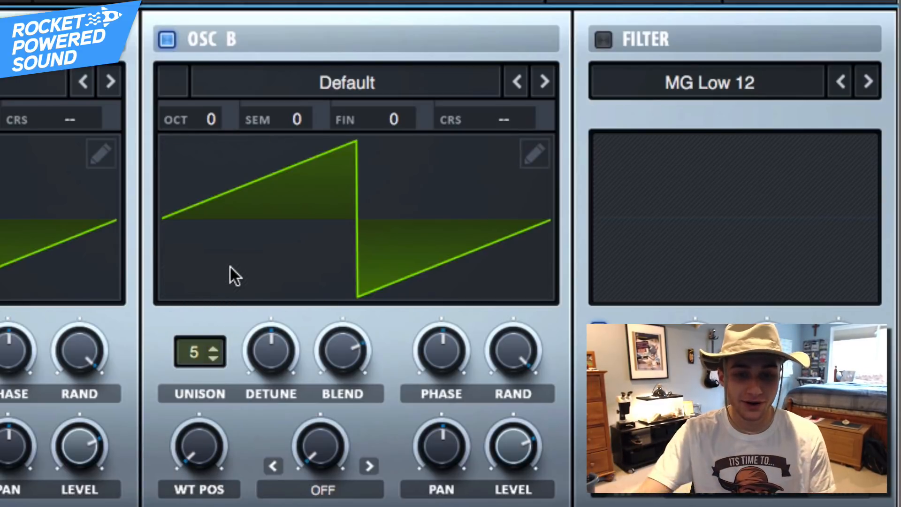
left_click_drag(273, 348, 241, 380)
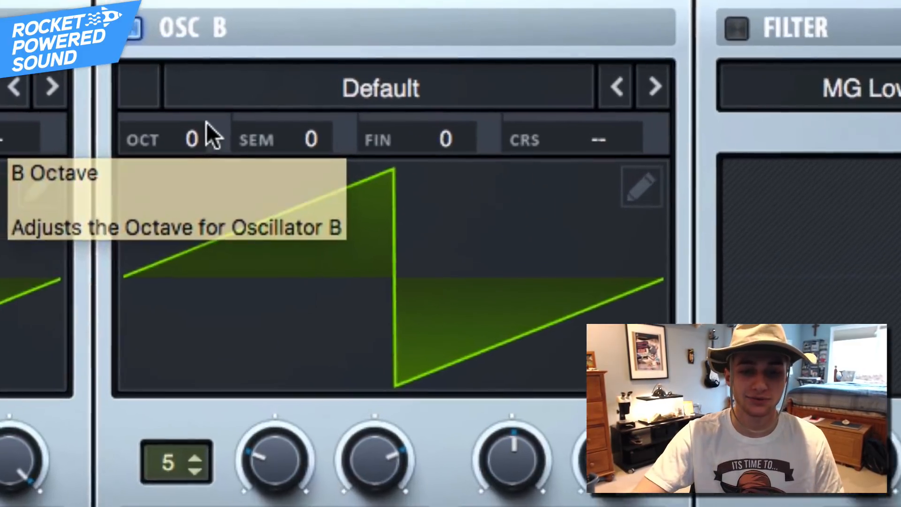
left_click_drag(222, 109, 224, 228)
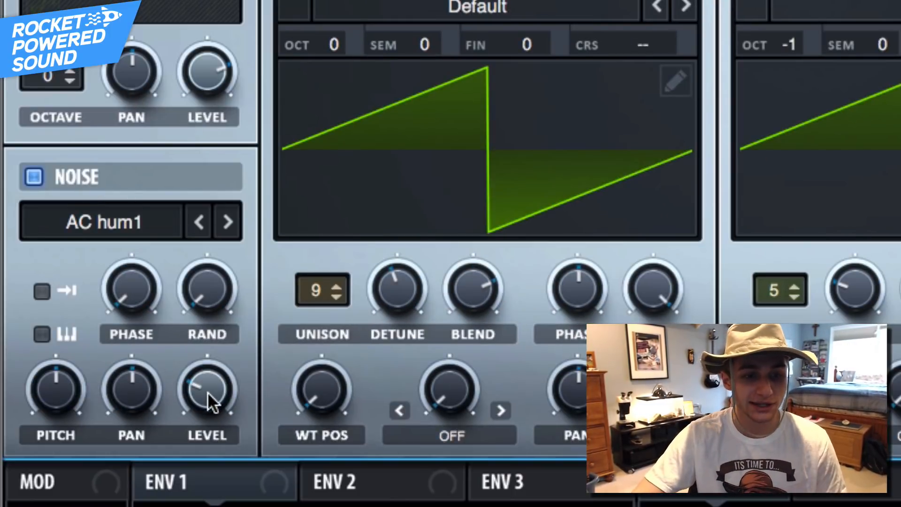
Step: Raise the noise oscillator's level slightly and lengthen Envelope 1's release past 56 ms
left_click_drag(208, 391, 219, 370)
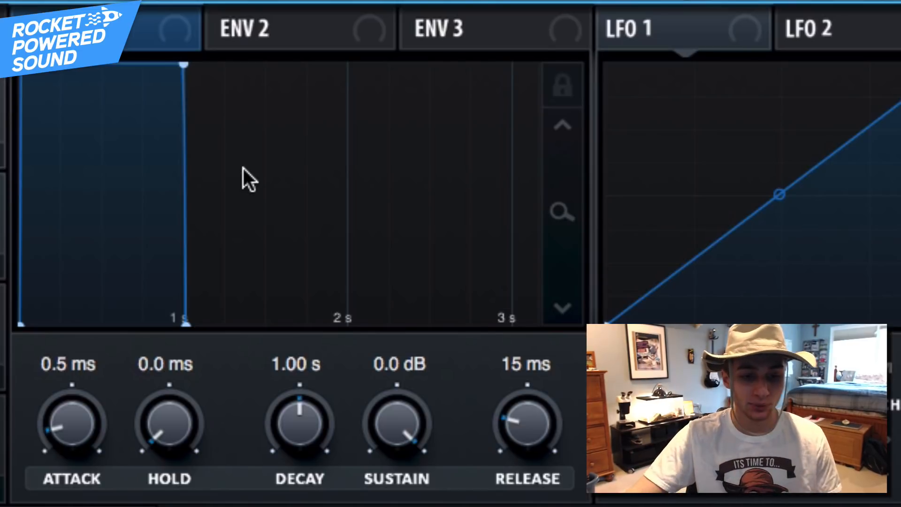
left_click_drag(545, 424, 561, 412)
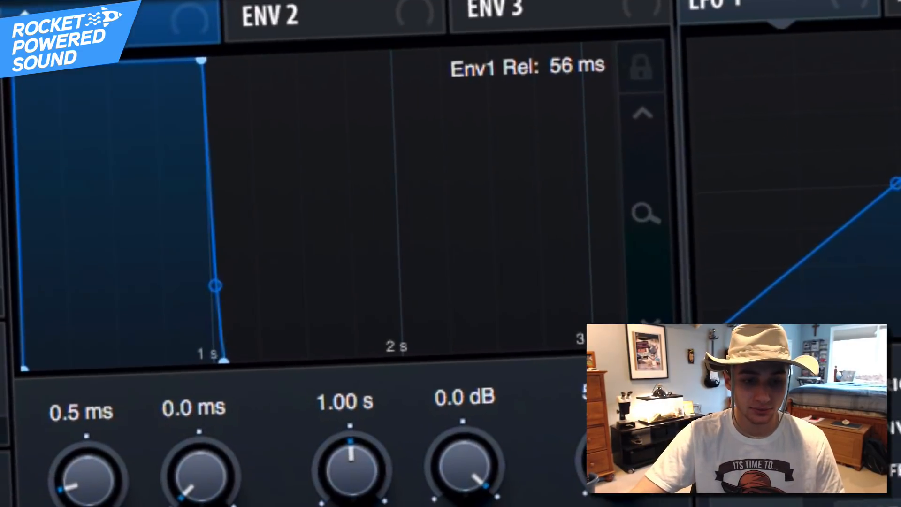
left_click_drag(614, 452, 614, 439)
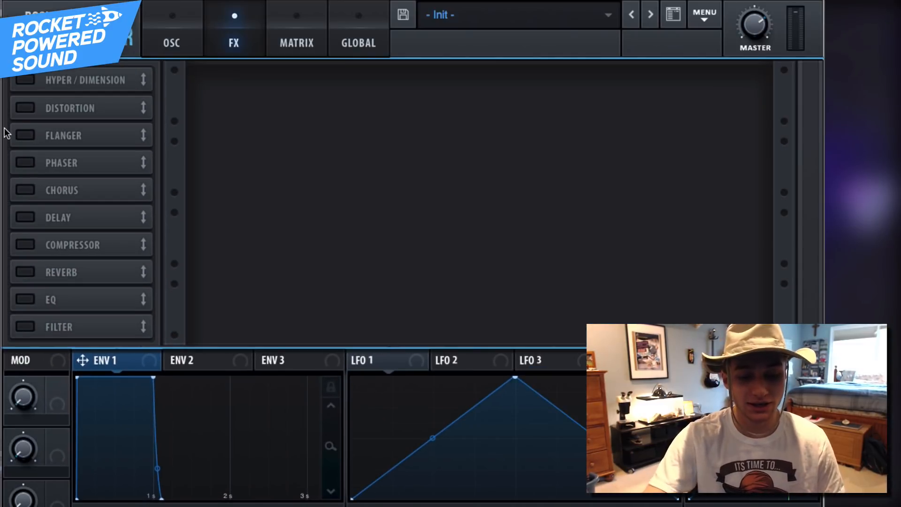
Step: Enable the compressor at the start of the effects chain and turn on its Multiband mode
left_click(60, 245)
left_click_drag(60, 245, 93, 49)
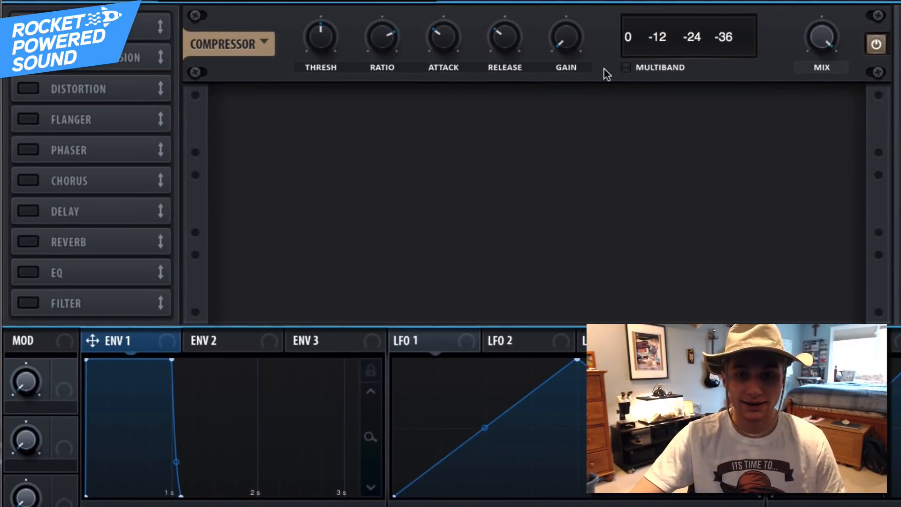
left_click(623, 68)
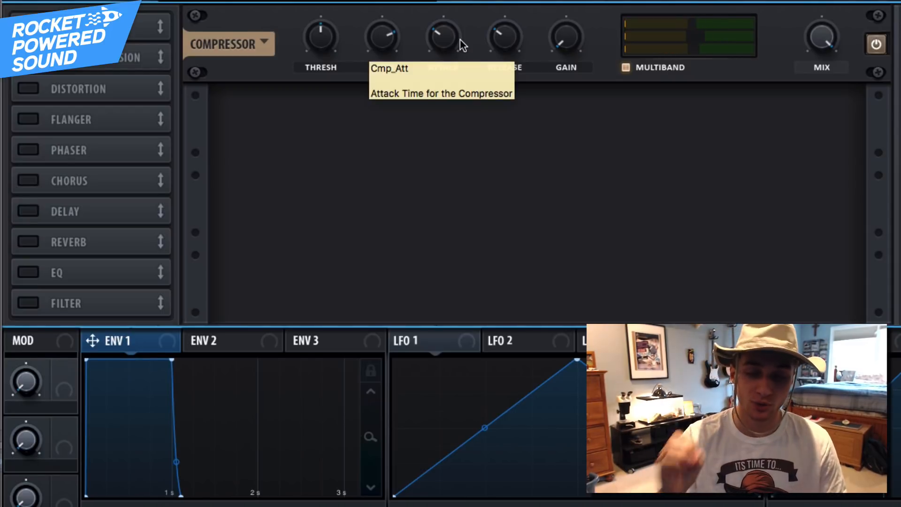
Step: Raise the compressor's attack to a little above halfway and increase its gain slightly
left_click_drag(460, 36, 424, 78)
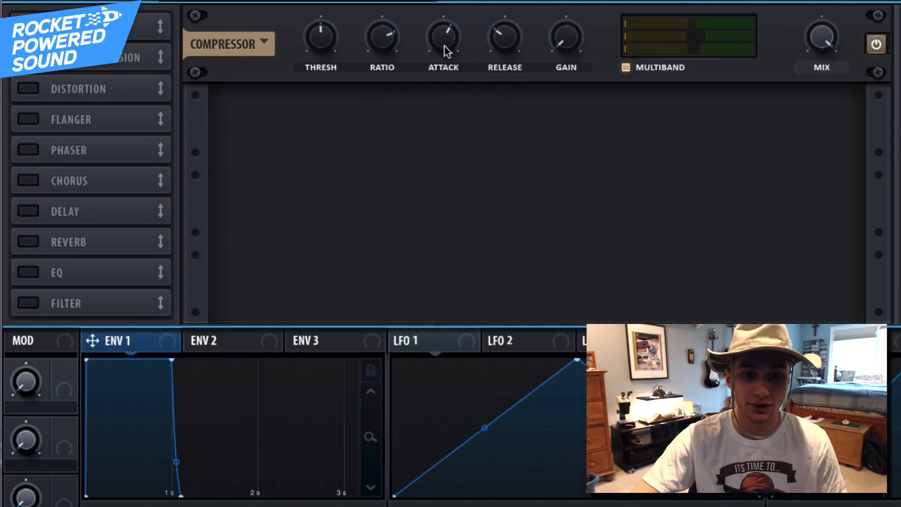
left_click_drag(445, 45, 454, 38)
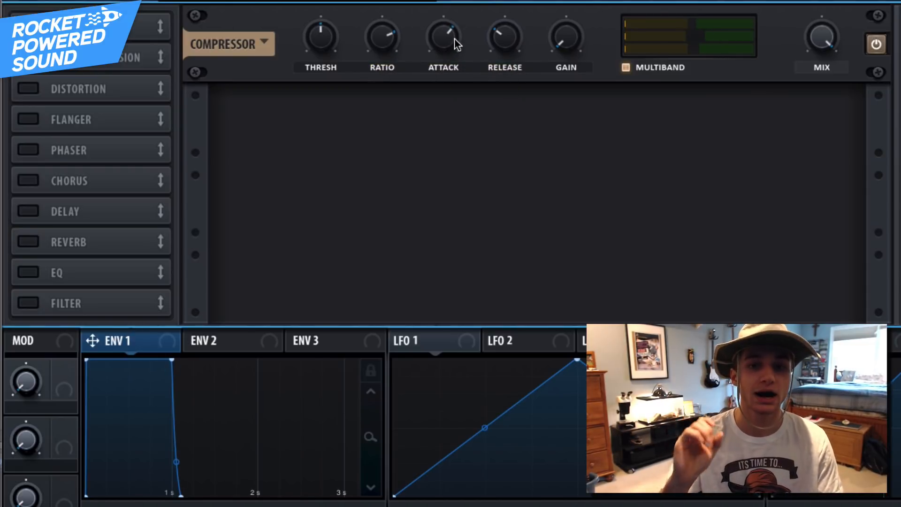
left_click_drag(576, 29, 575, 1)
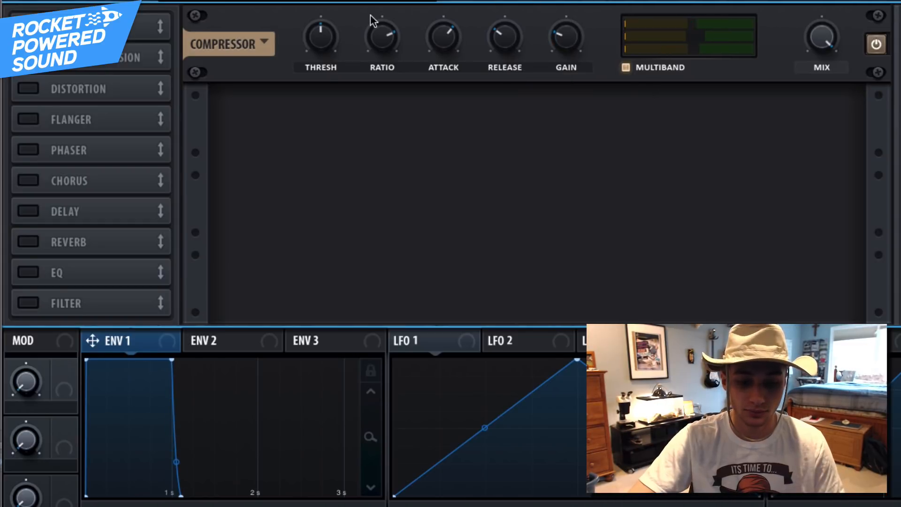
Step: Enable Hyper/Dimension and set Hyper's detune above halfway, its rate slightly higher and its mix to roughly a quarter
left_click(28, 27)
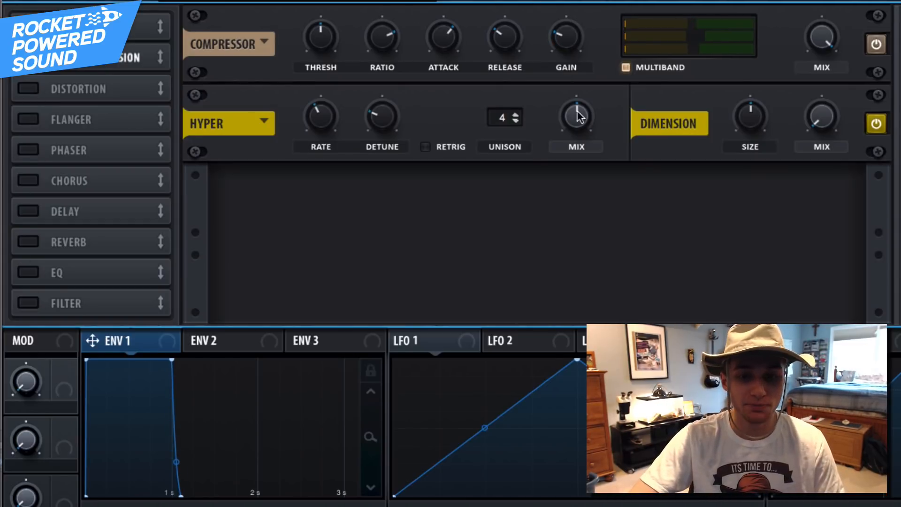
left_click_drag(582, 116, 627, 22)
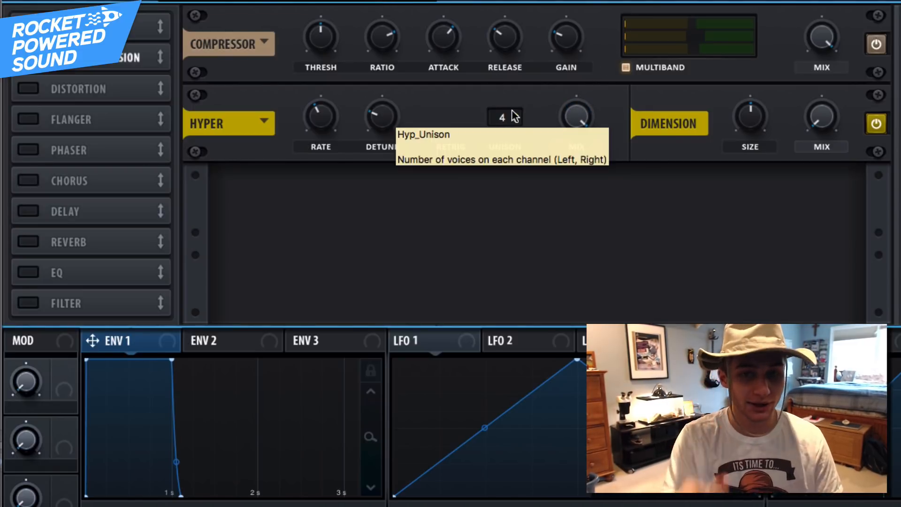
mouse_move(393, 117)
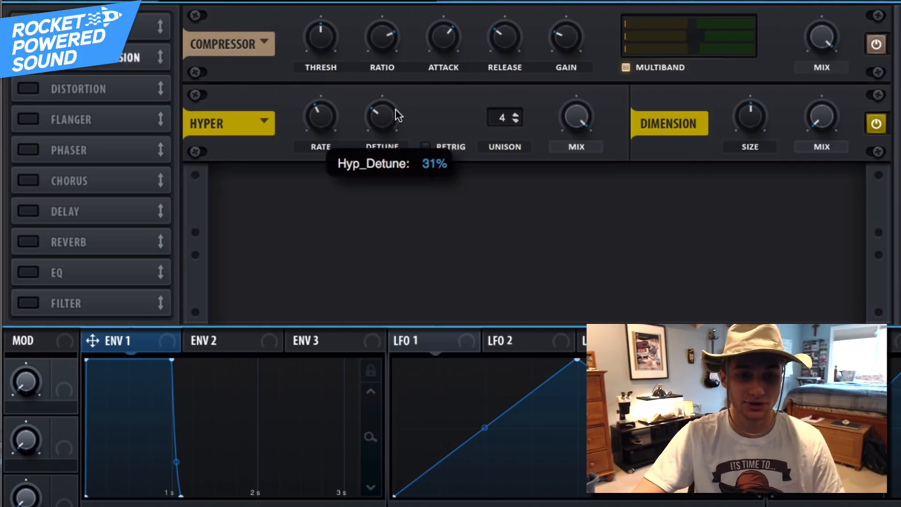
left_click_drag(395, 115, 416, 72)
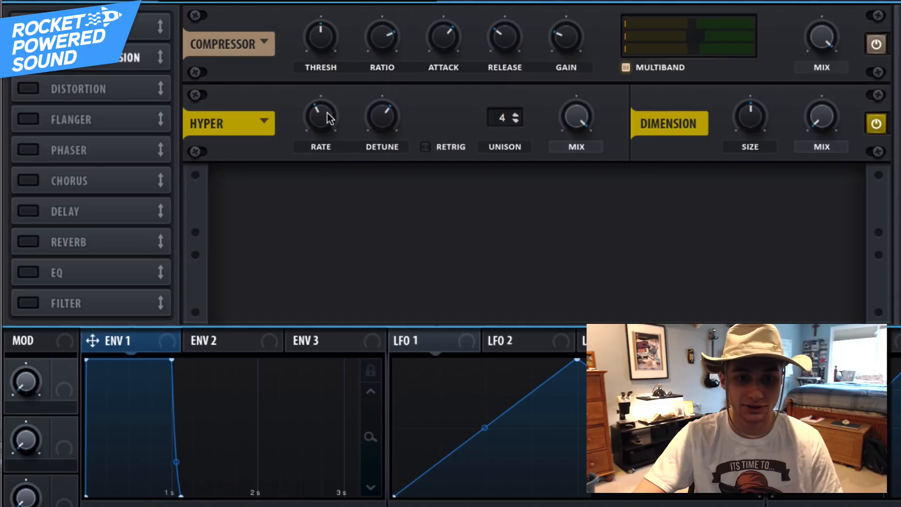
left_click_drag(328, 114, 337, 103)
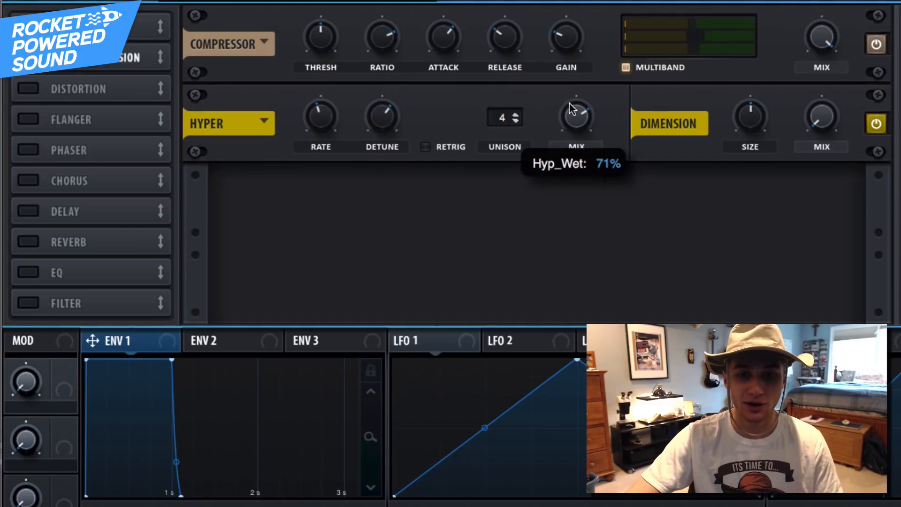
left_click_drag(569, 108, 541, 150)
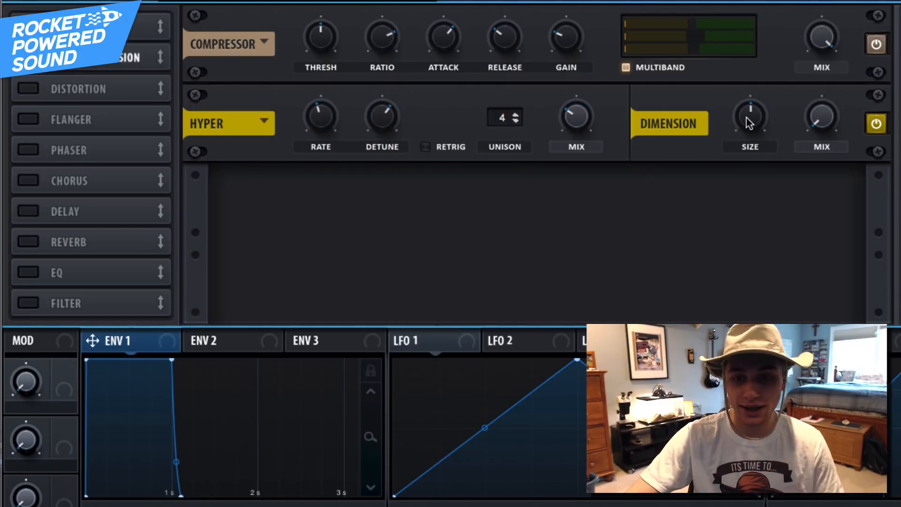
Step: Reduce the Dimension effect's size to near minimum and raise its mix to just under halfway
left_click_drag(750, 123, 707, 162)
left_click_drag(809, 107, 815, 35)
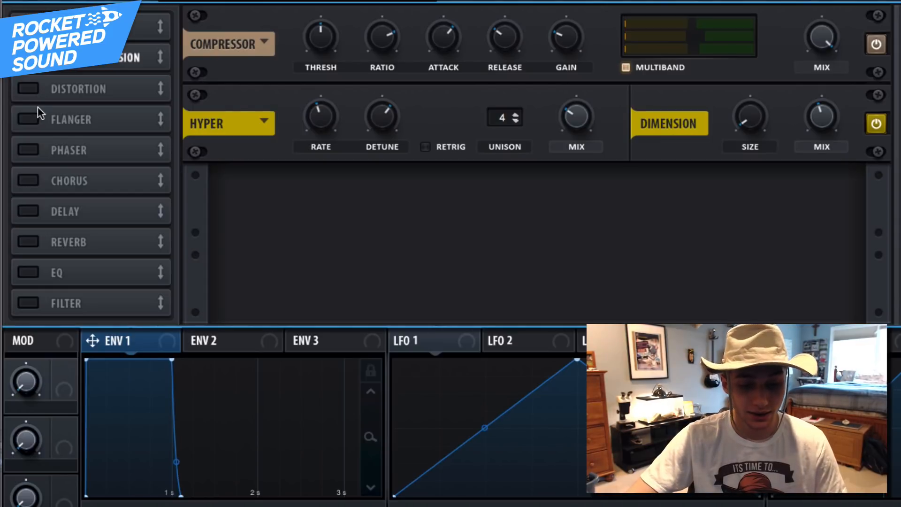
Step: Enable an EQ between Hyper/Dimension and Distortion, switch its low band to a high-pass and lower that band's Q
left_click(33, 273)
left_click_drag(35, 274, 89, 90)
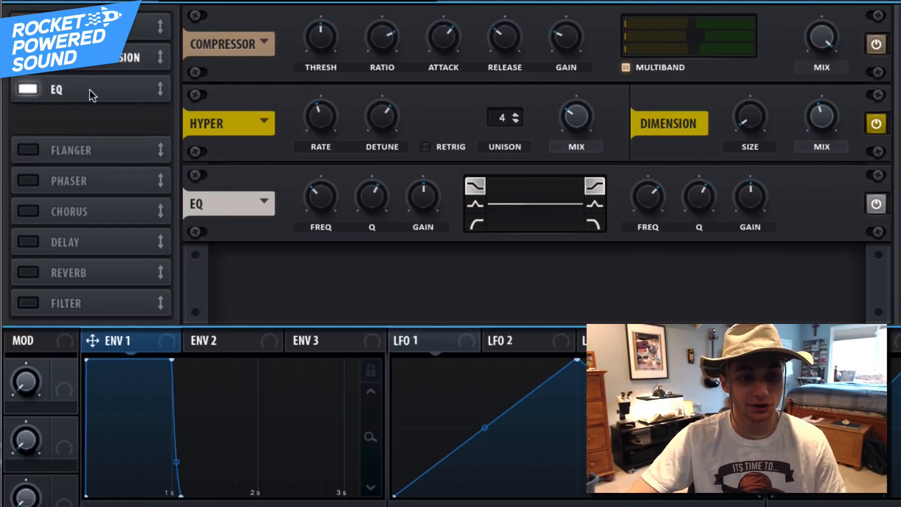
left_click(476, 223)
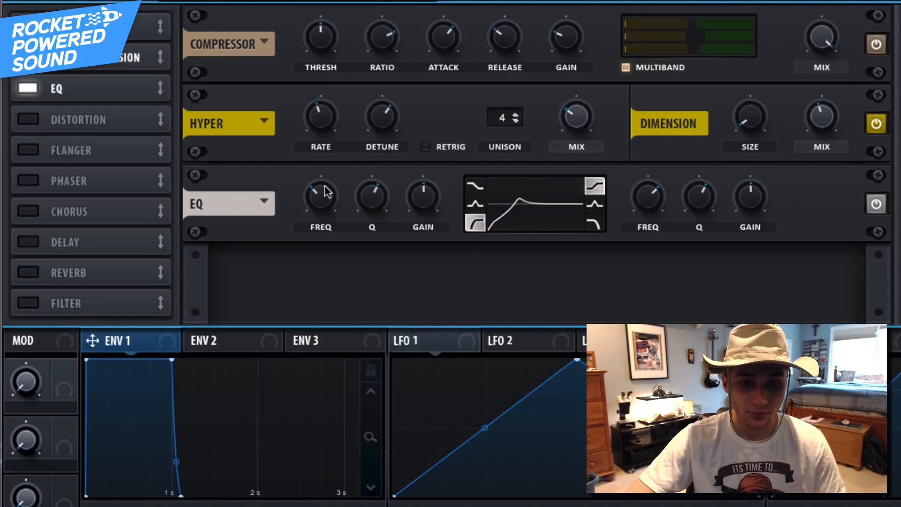
left_click_drag(322, 185, 355, 216)
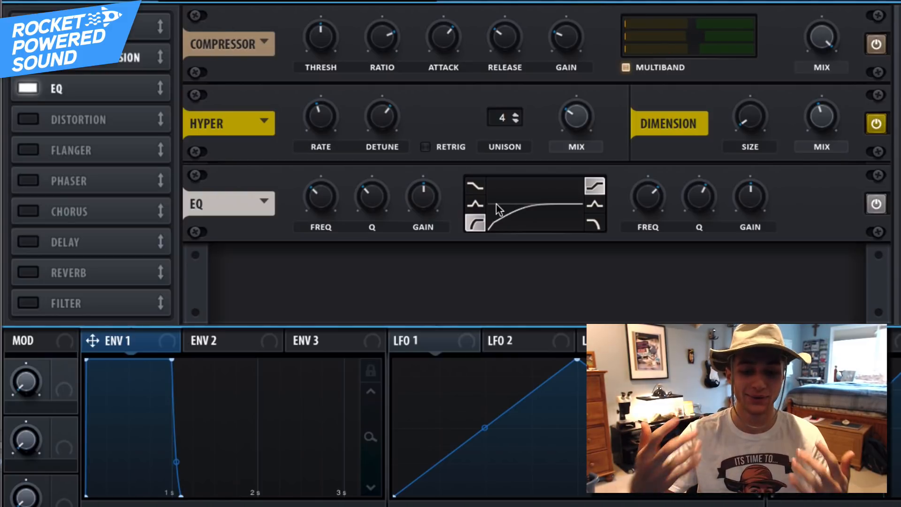
Step: Enable the Reverb effect
left_click(19, 273)
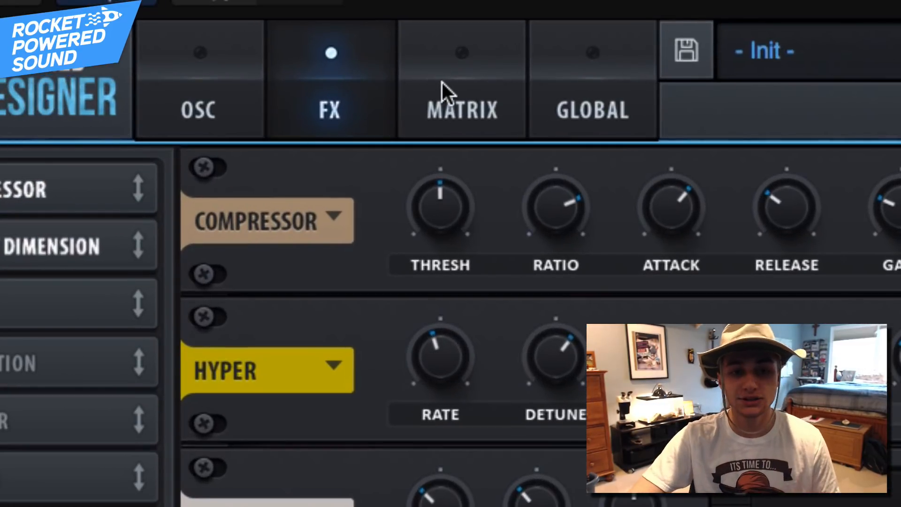
Step: Route LFO 1 to the global Mast.Tun destination in the first row of the modulation matrix
left_click(442, 84)
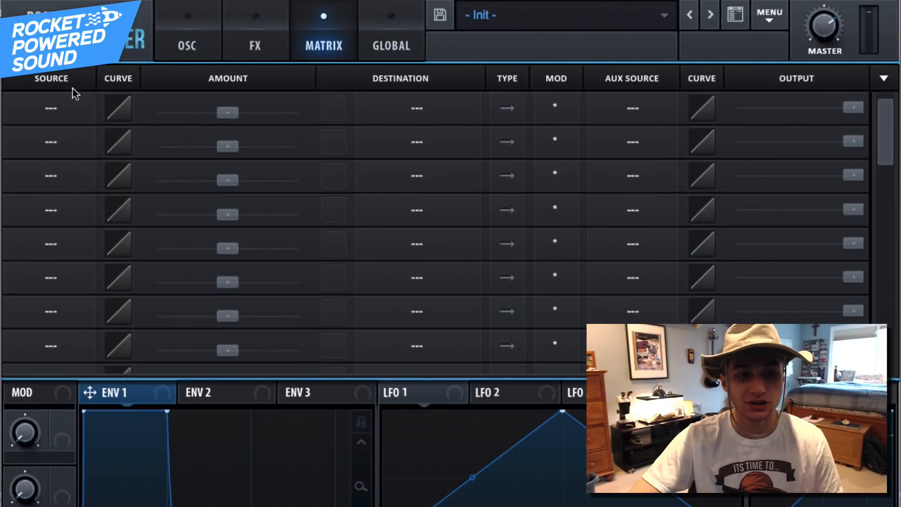
left_click(19, 154)
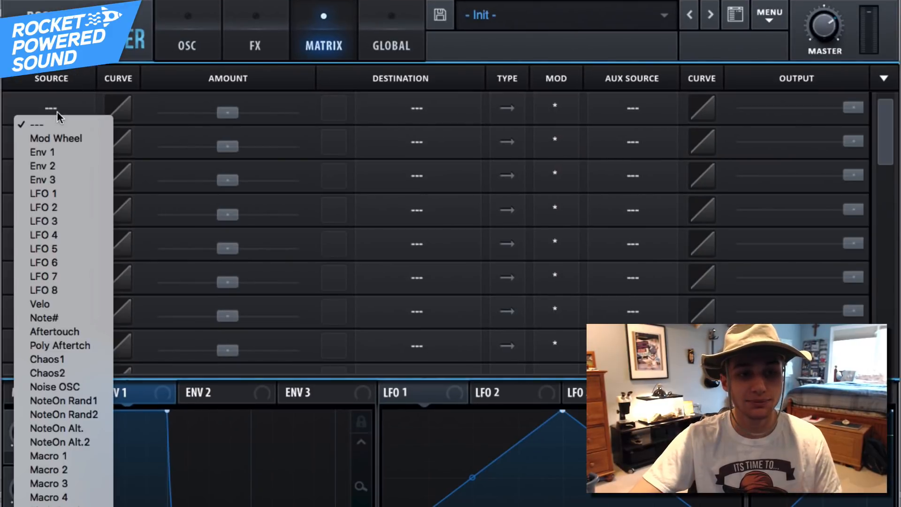
left_click(89, 195)
left_click(427, 112)
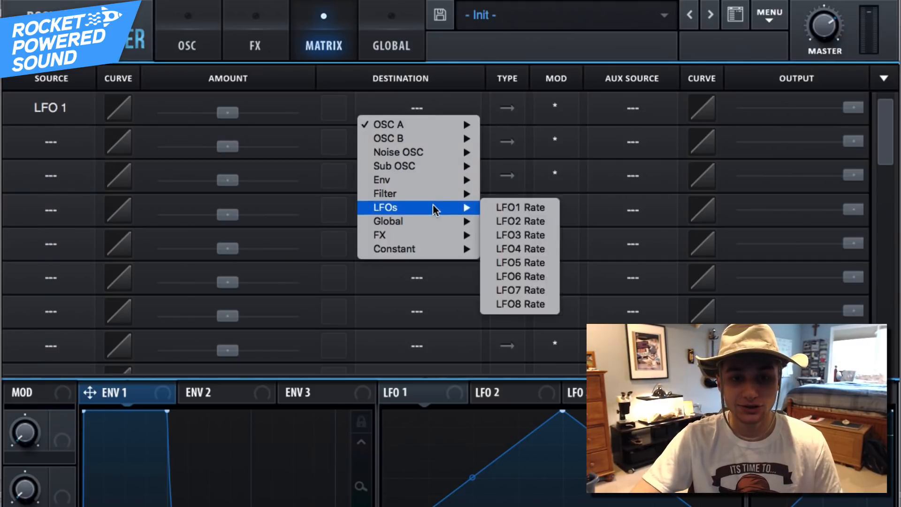
mouse_move(437, 221)
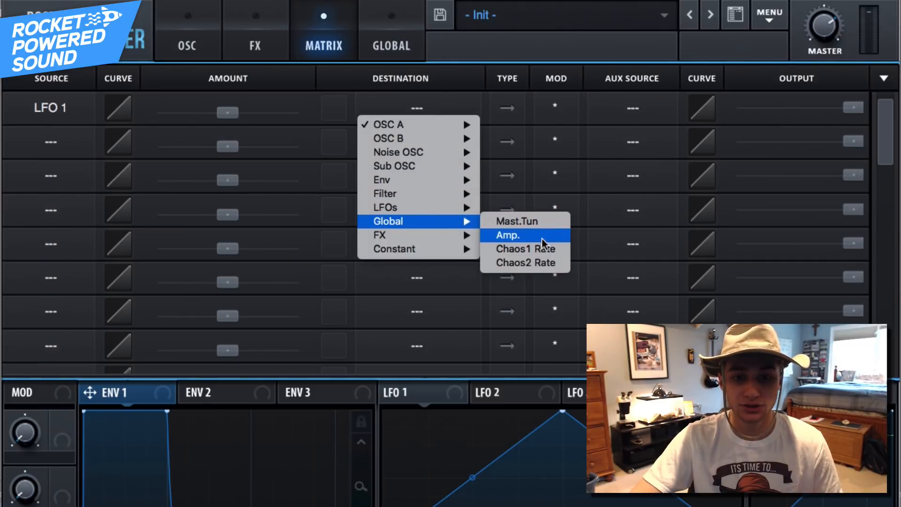
left_click(535, 222)
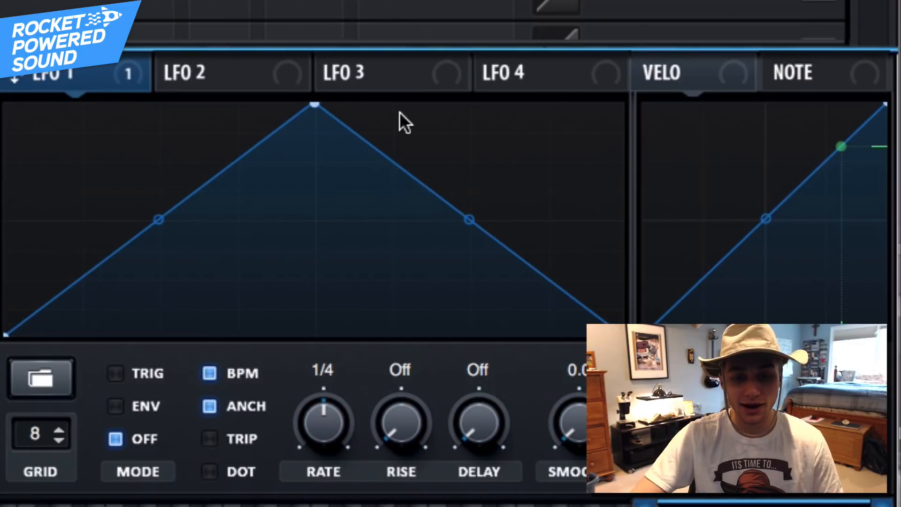
Step: Reshape LFO 1 into a concave decay that falls from its start, and set its mode to Env
left_click_drag(324, 104, 6, 104)
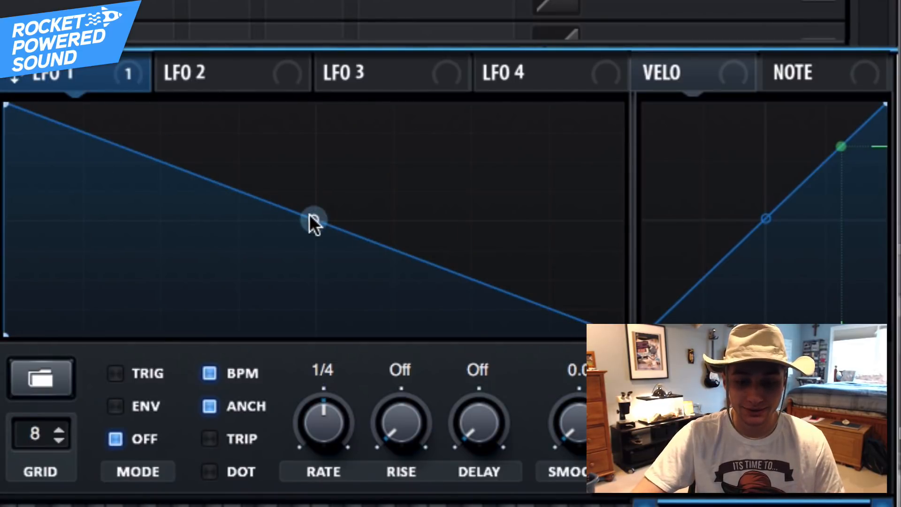
left_click_drag(313, 220, 306, 251)
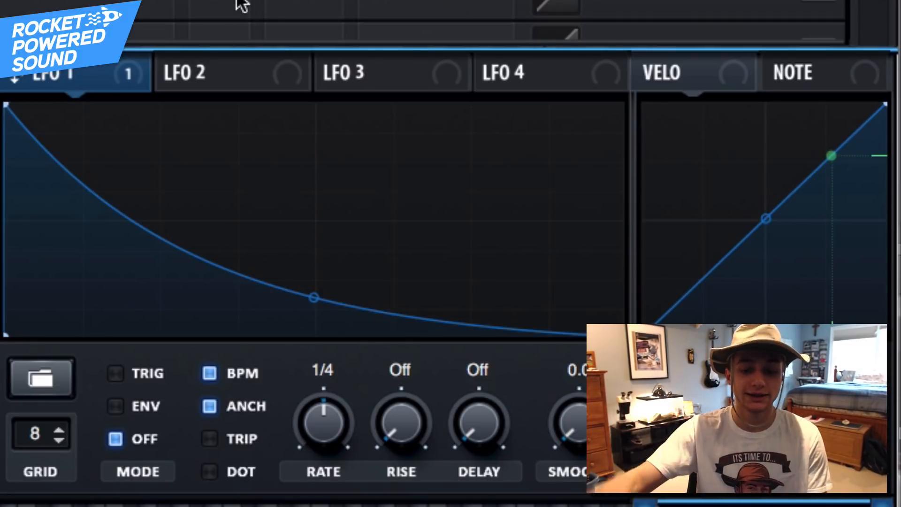
left_click(116, 407)
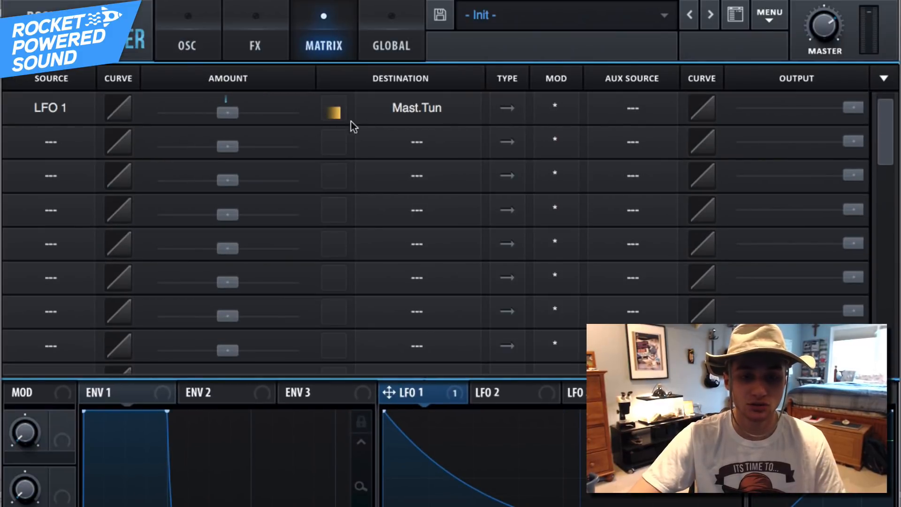
Step: Set the LFO 1 to Mast.Tun modulation amount slightly negative and the LFO 1 rate to 1/32
mouse_move(235, 115)
left_click_drag(230, 112, 219, 114)
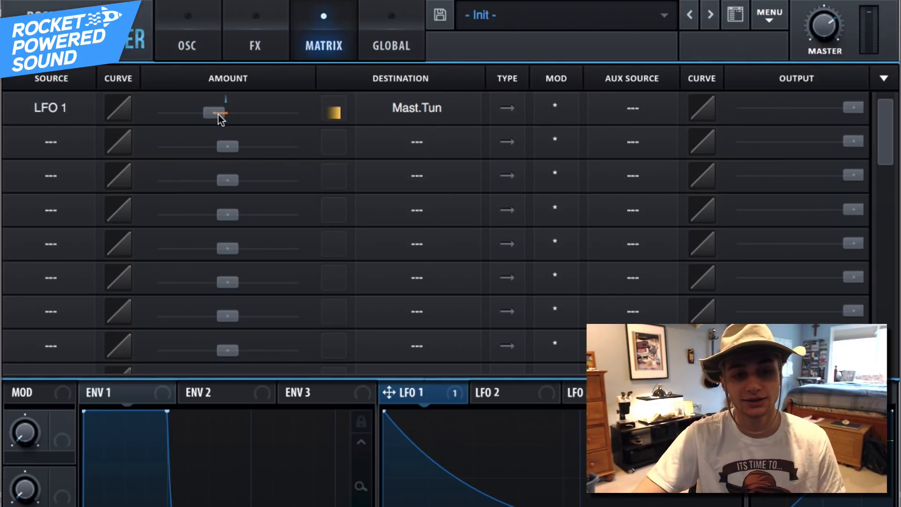
left_click(218, 114)
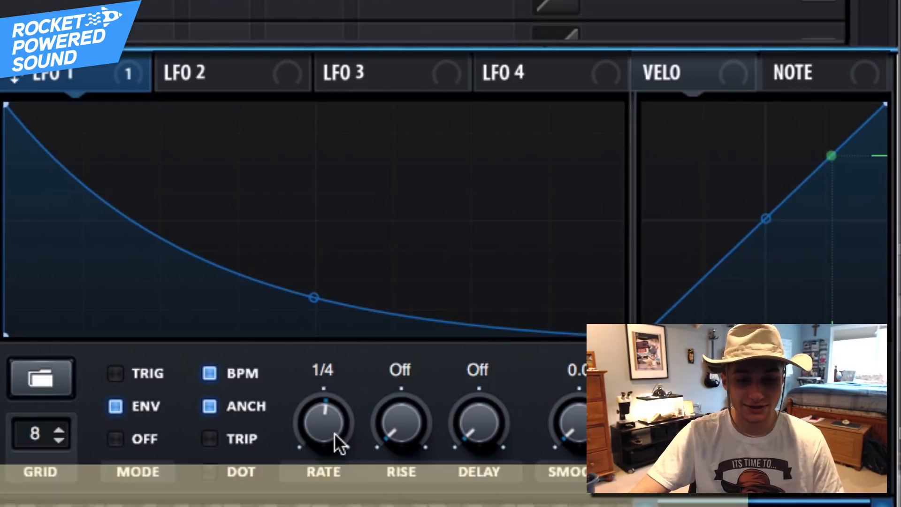
left_click_drag(334, 432, 364, 404)
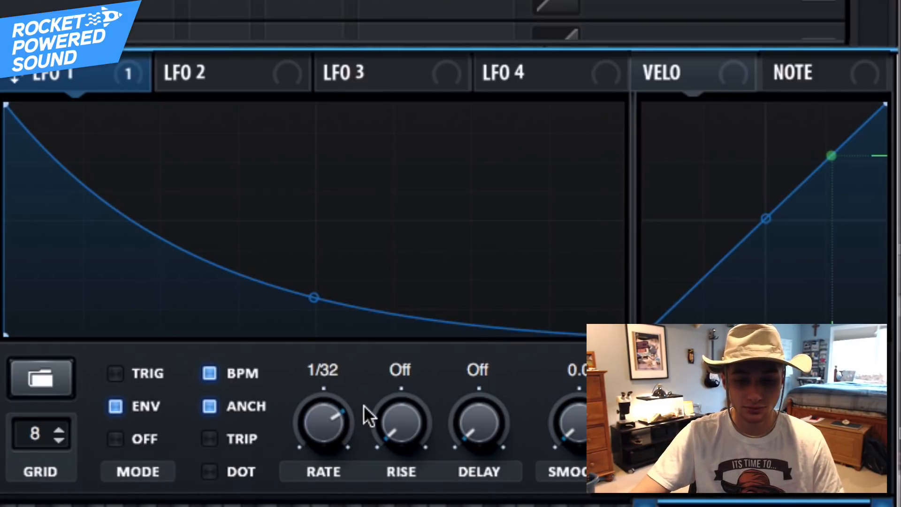